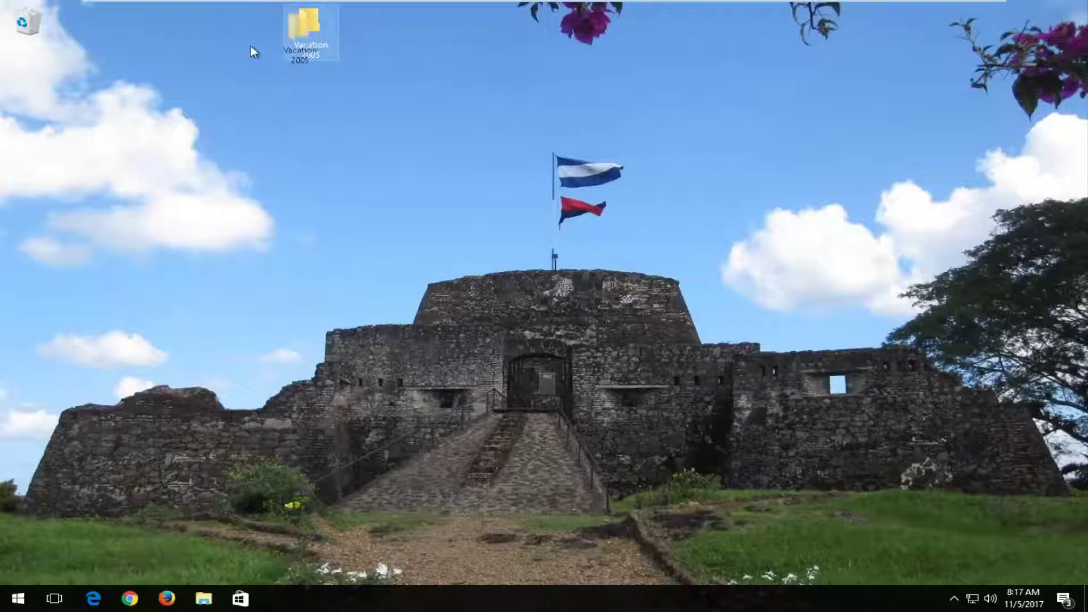
Drag Vacation 2005 beside the Recycle Bin, then open and dismiss its context menu
drag(293, 42, 176, 52)
right_click(196, 23)
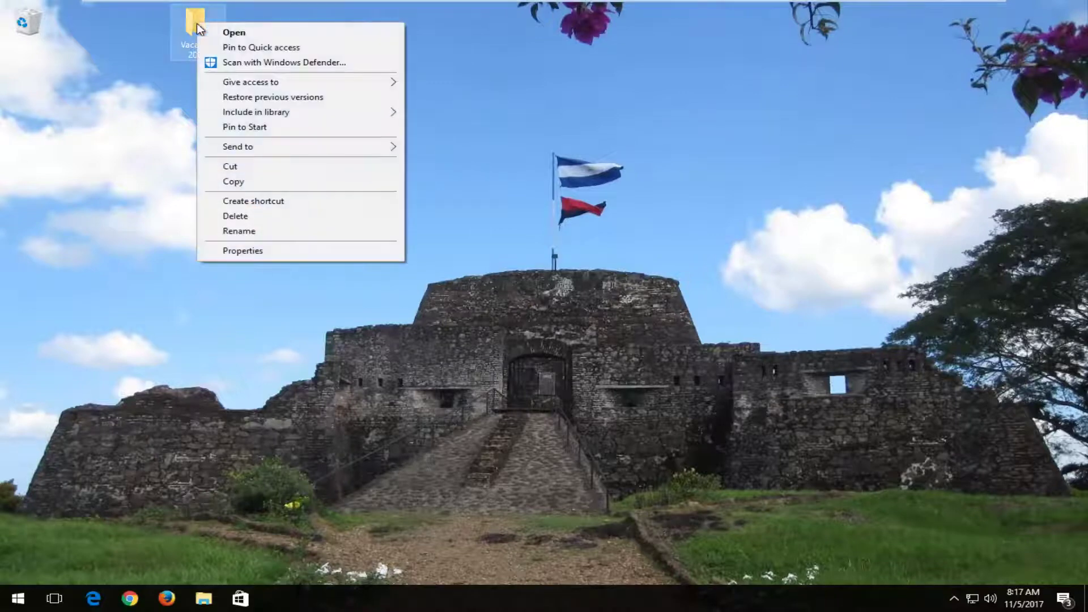
click(145, 136)
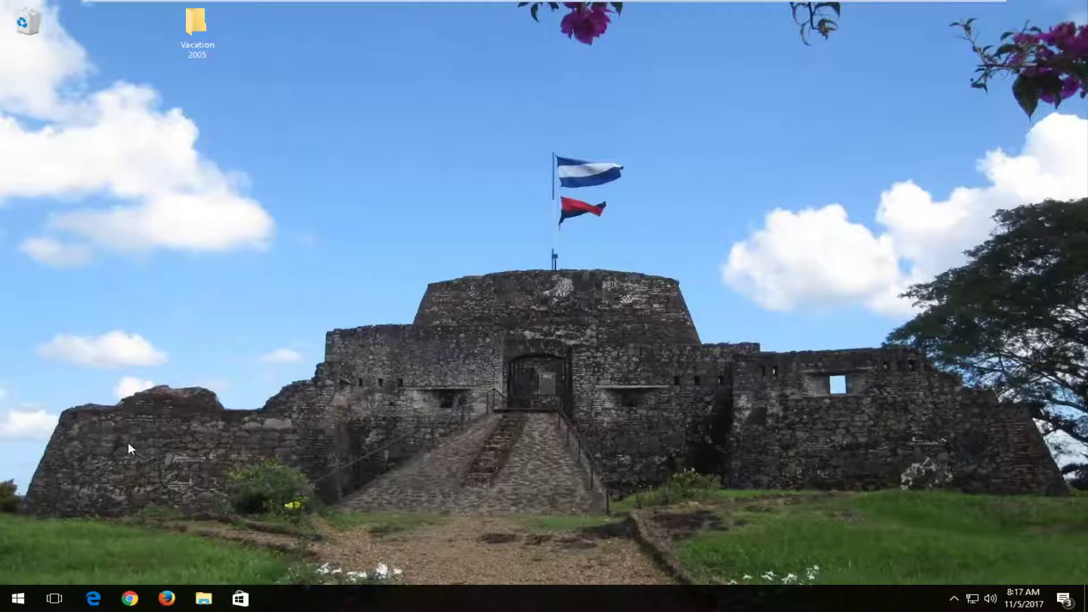
In maximized Chrome, Google 'majorgeeks unlocker' and open the Download Unlocker - MajorGeeks result
click(129, 599)
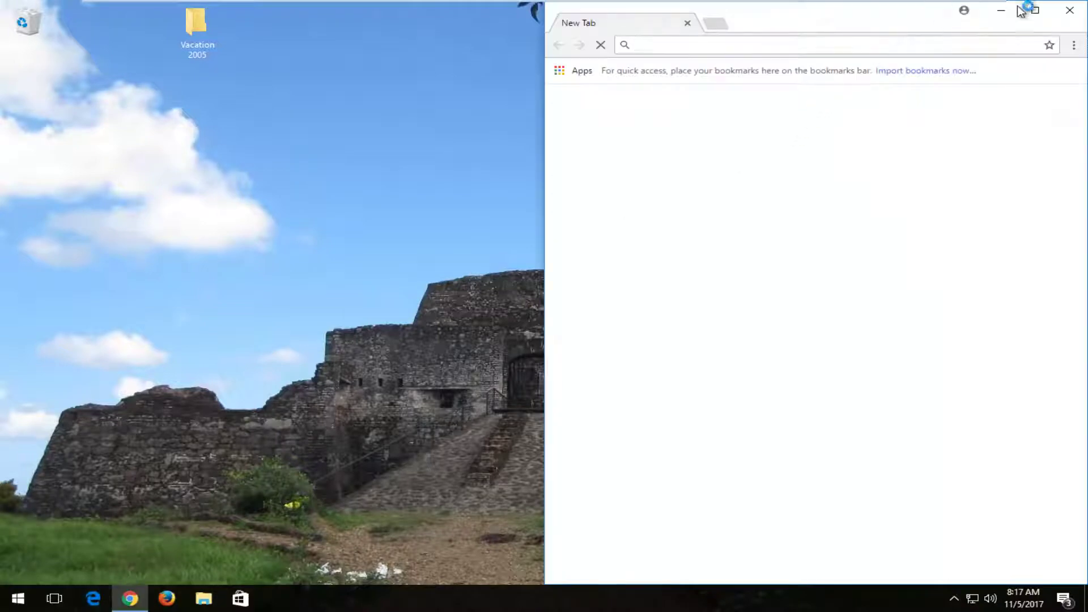
click(1035, 11)
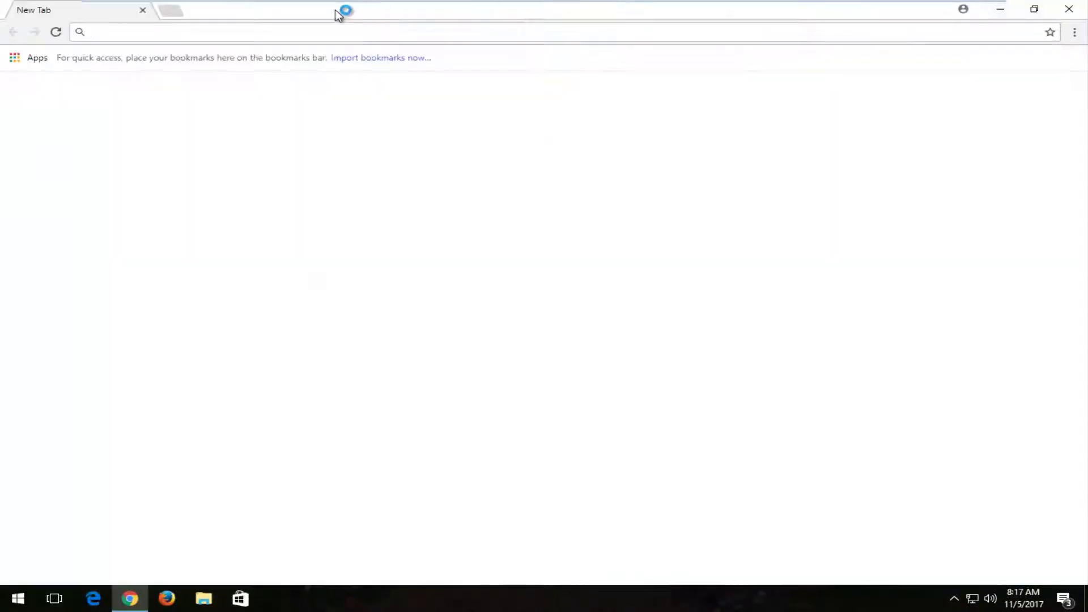
text(google.com)
key(Return)
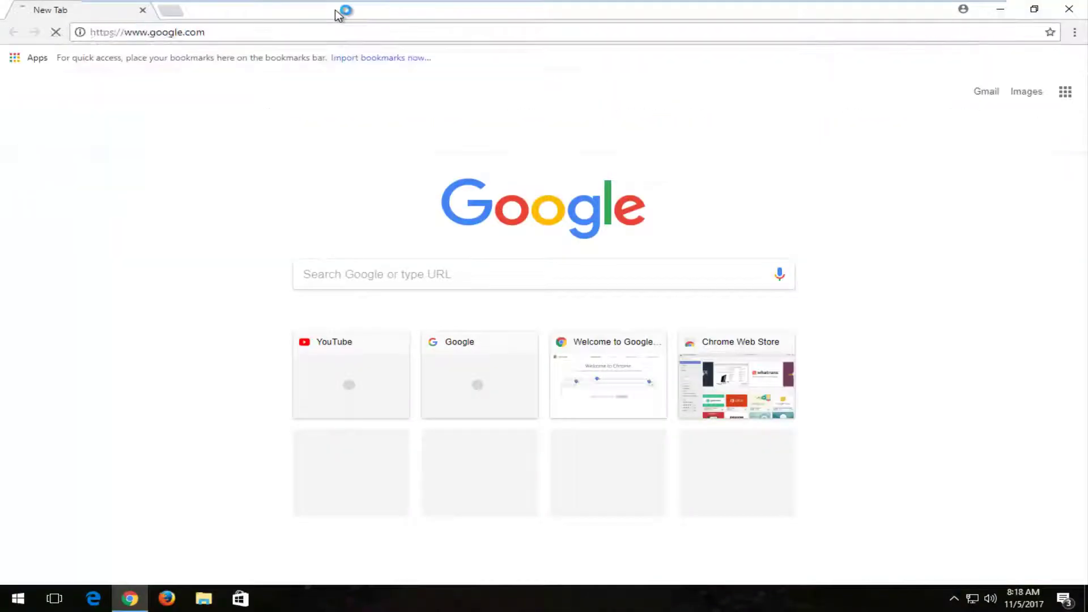
text(m)
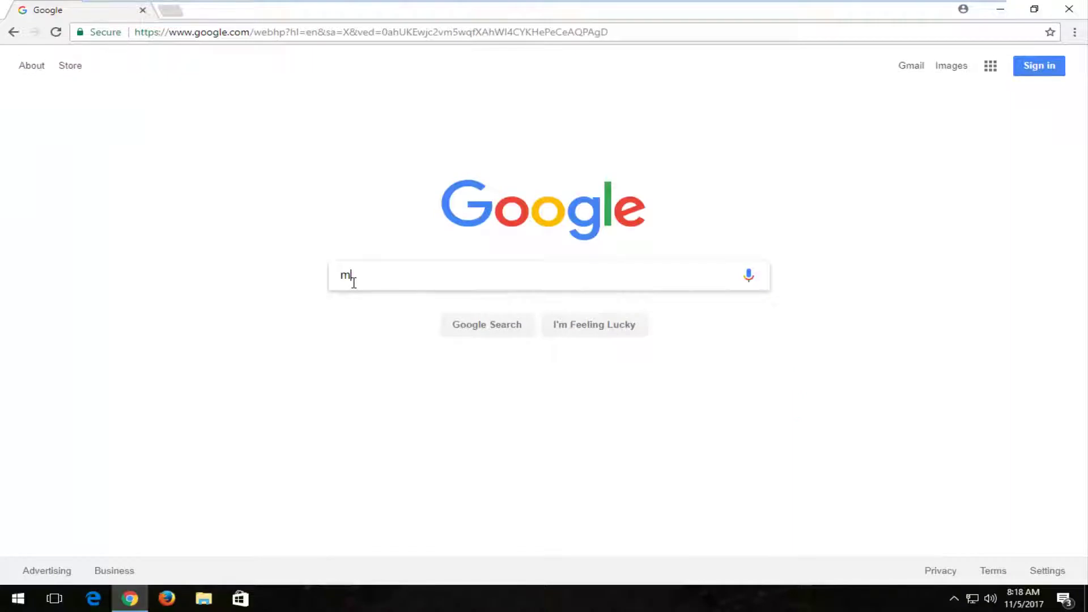
text(ajorjeeks u)
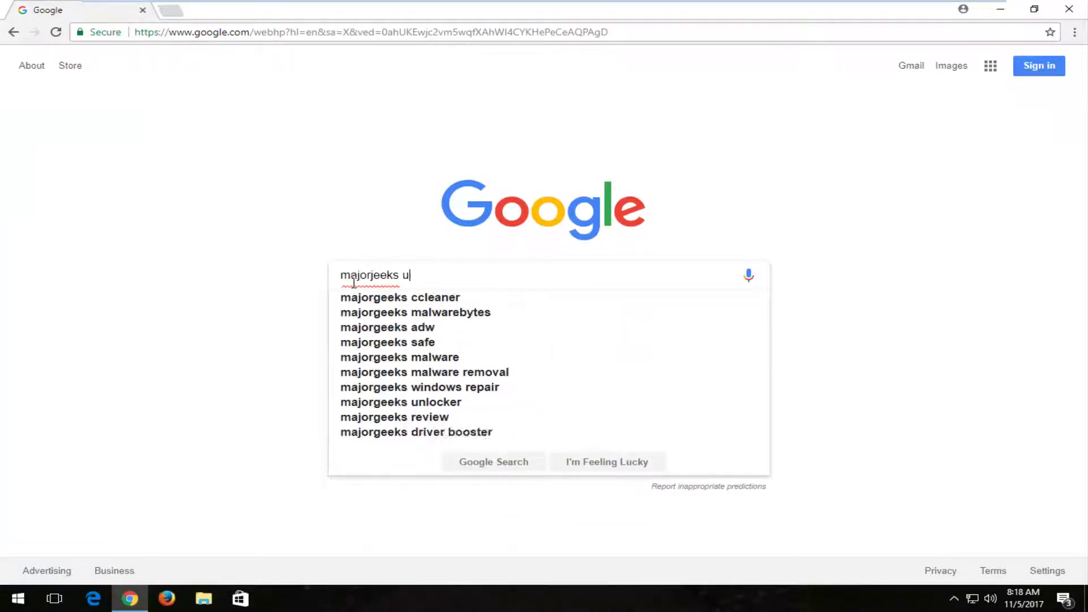
text(niocker)
key(Return)
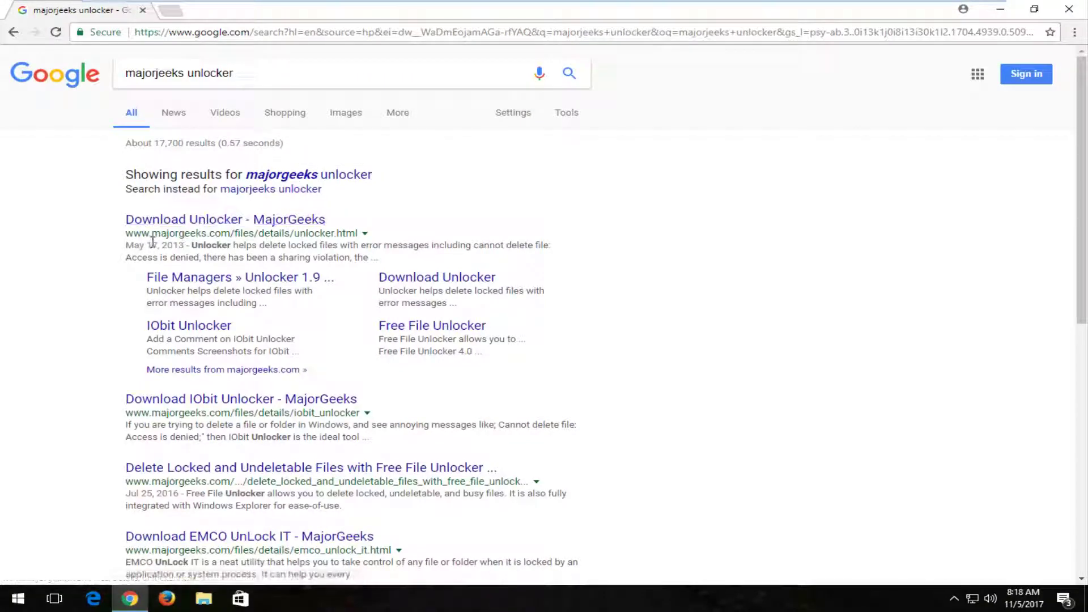
drag(162, 238, 201, 236)
click(204, 235)
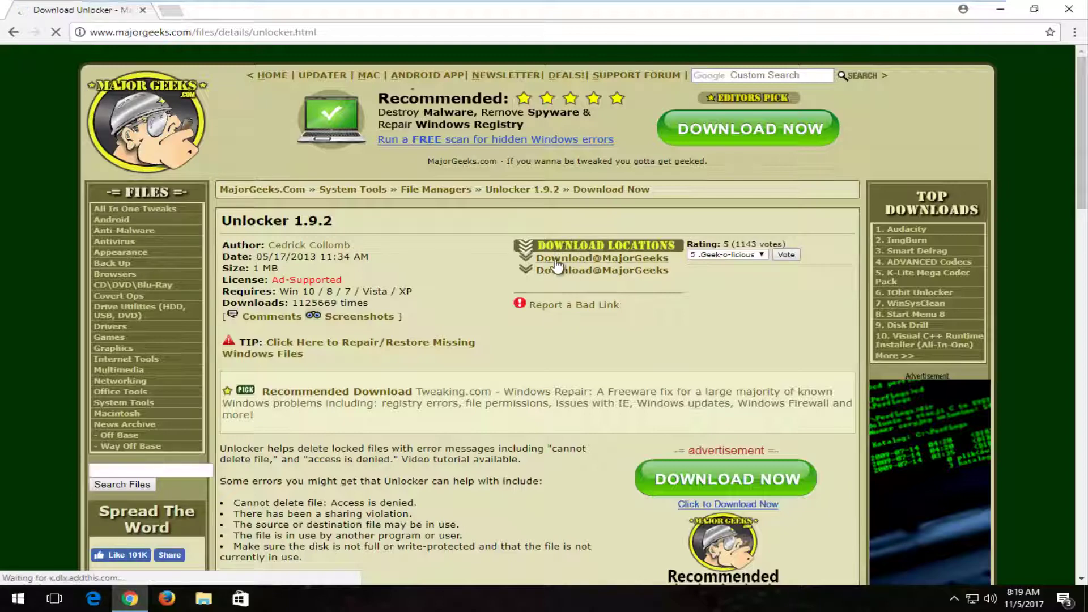
Download Unlocker1.9.2.exe via Download@MajorGeeks, close the Facebook popup, and run the installer
click(593, 258)
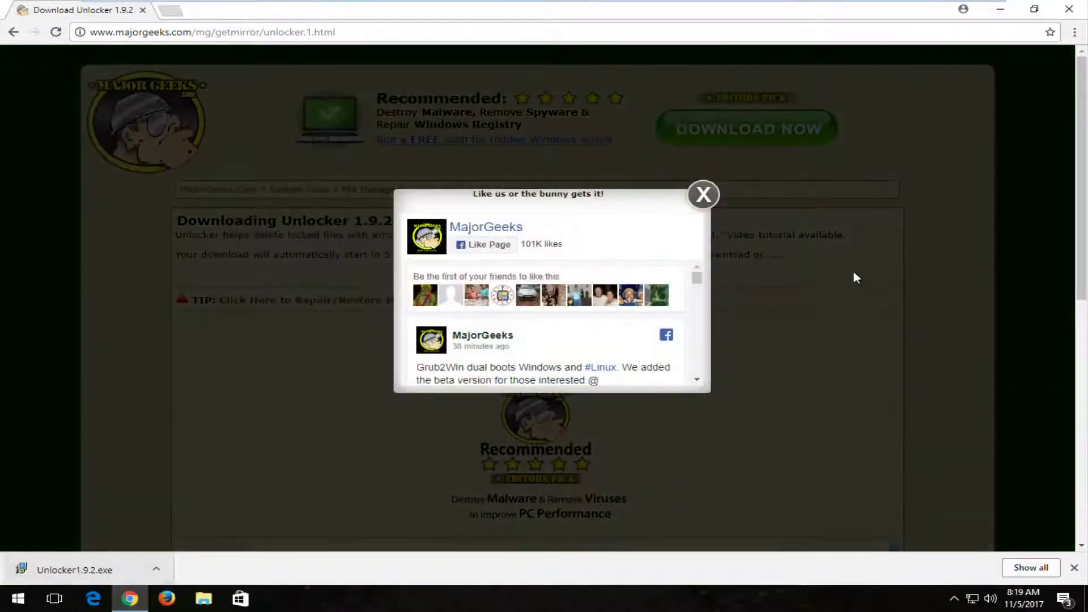
click(704, 195)
click(46, 562)
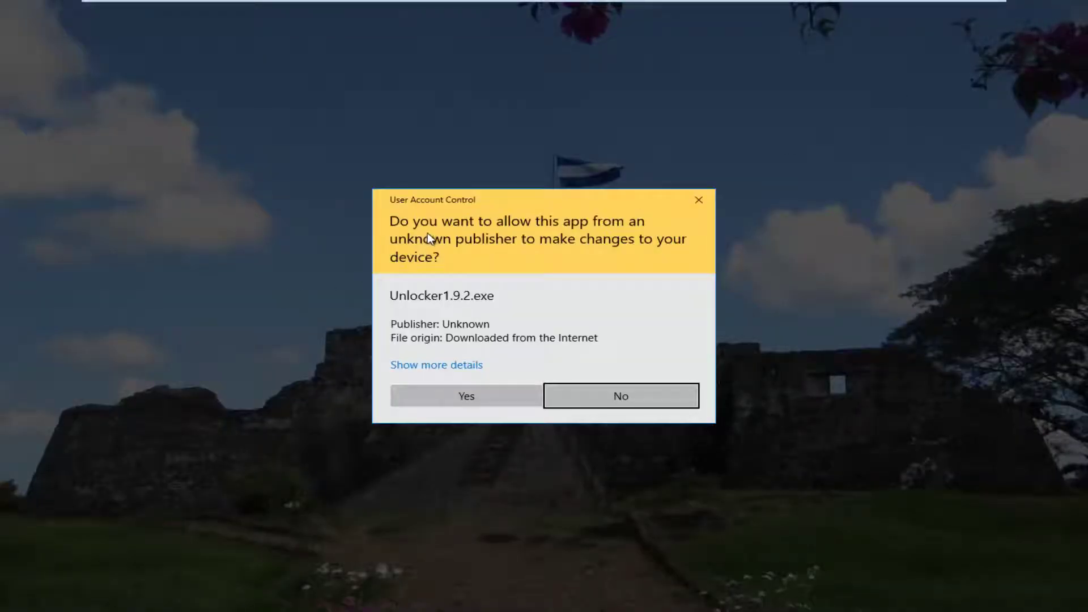
Approve the UAC prompt, keep English, pass the welcome page and accept the license
click(452, 397)
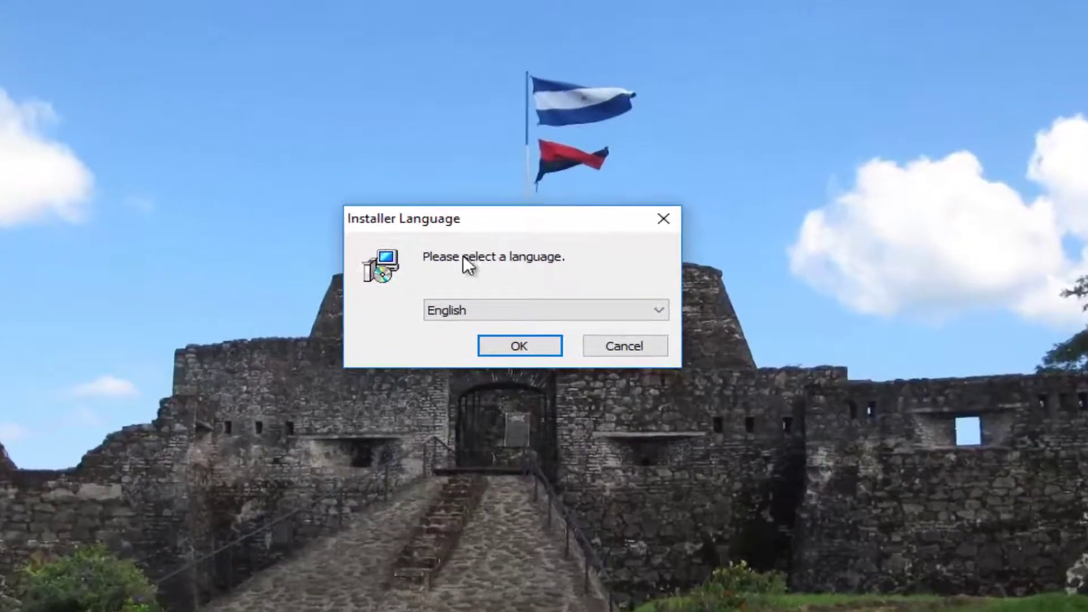
click(503, 342)
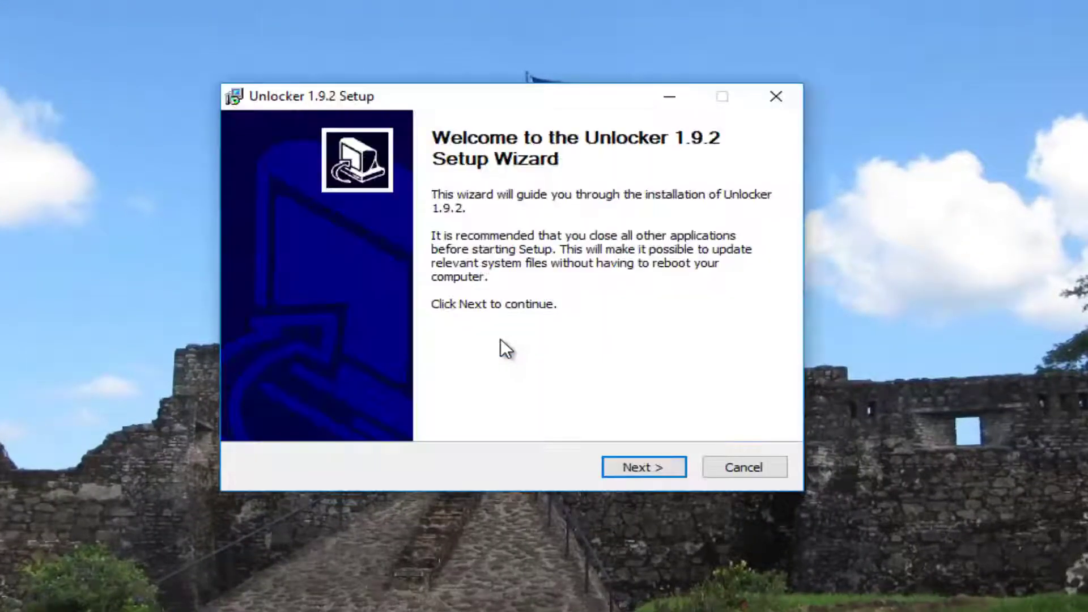
click(633, 467)
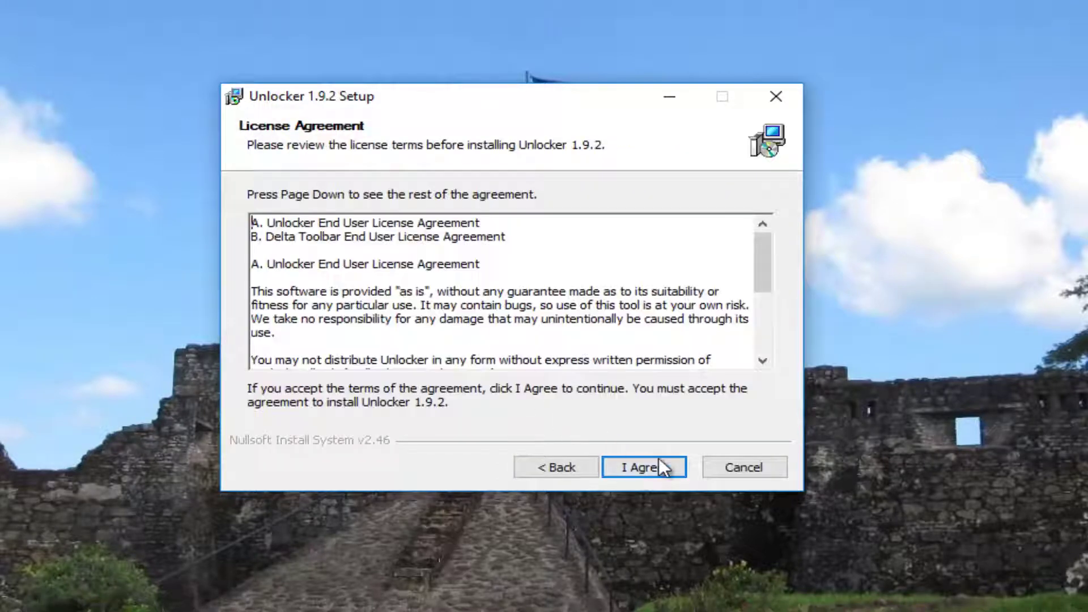
click(652, 466)
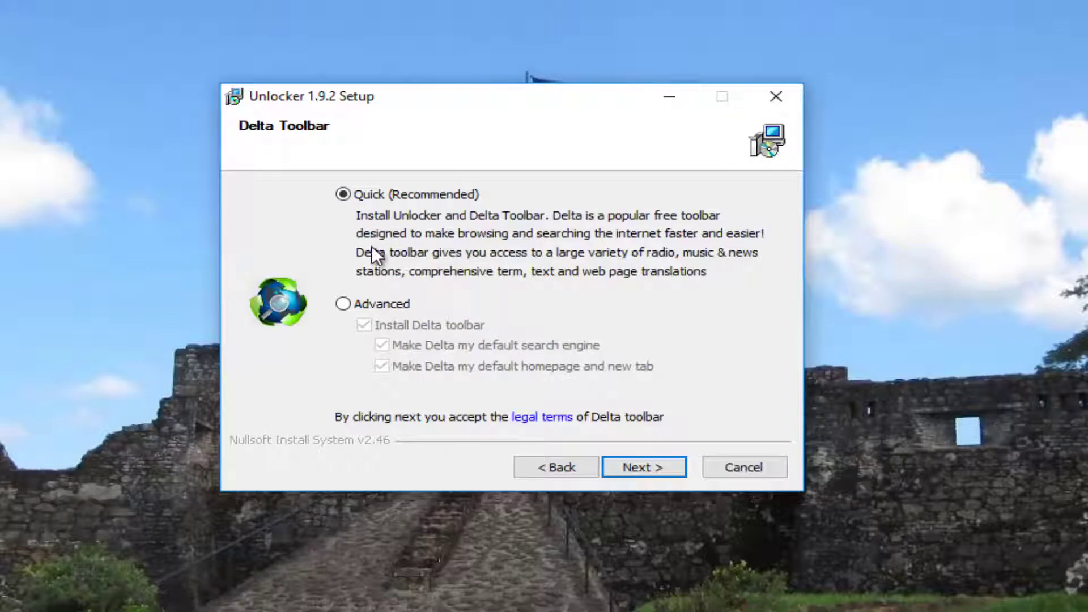
Choose Advanced setup, untick Install Delta toolbar, and continue
click(343, 304)
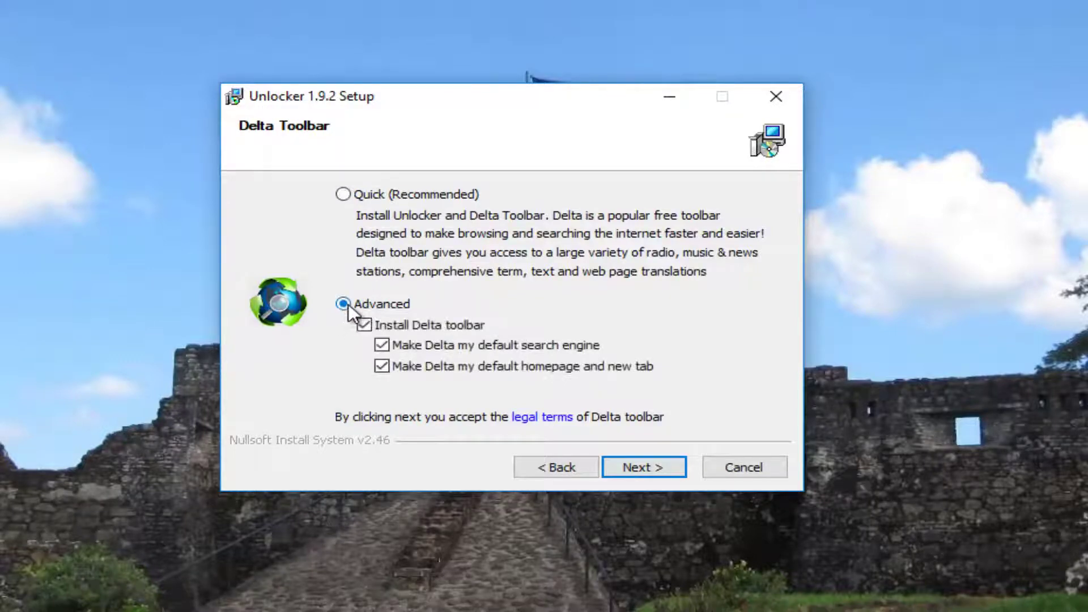
click(364, 325)
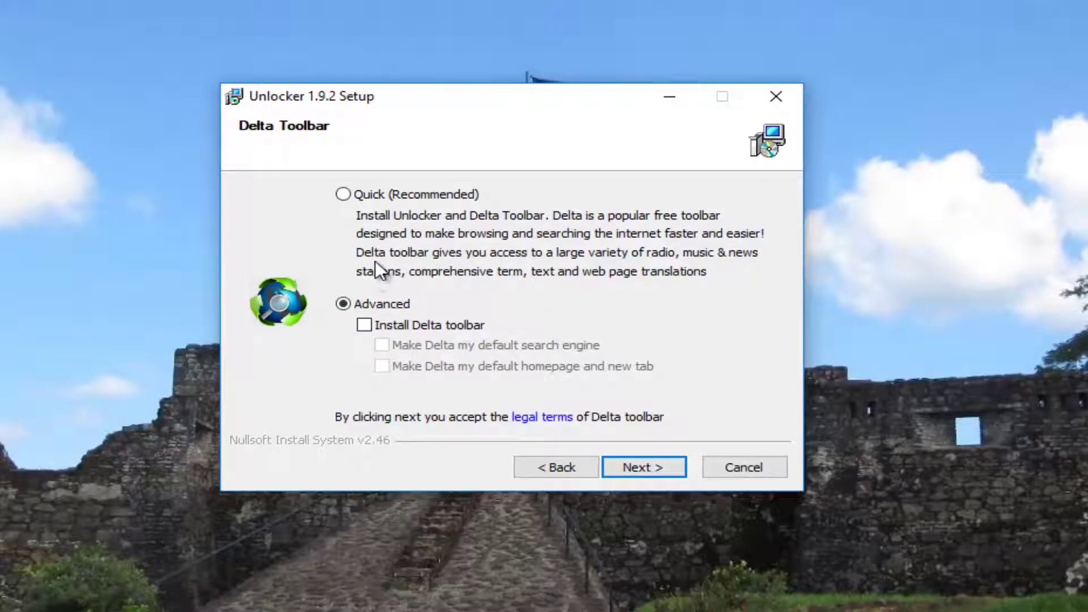
click(649, 467)
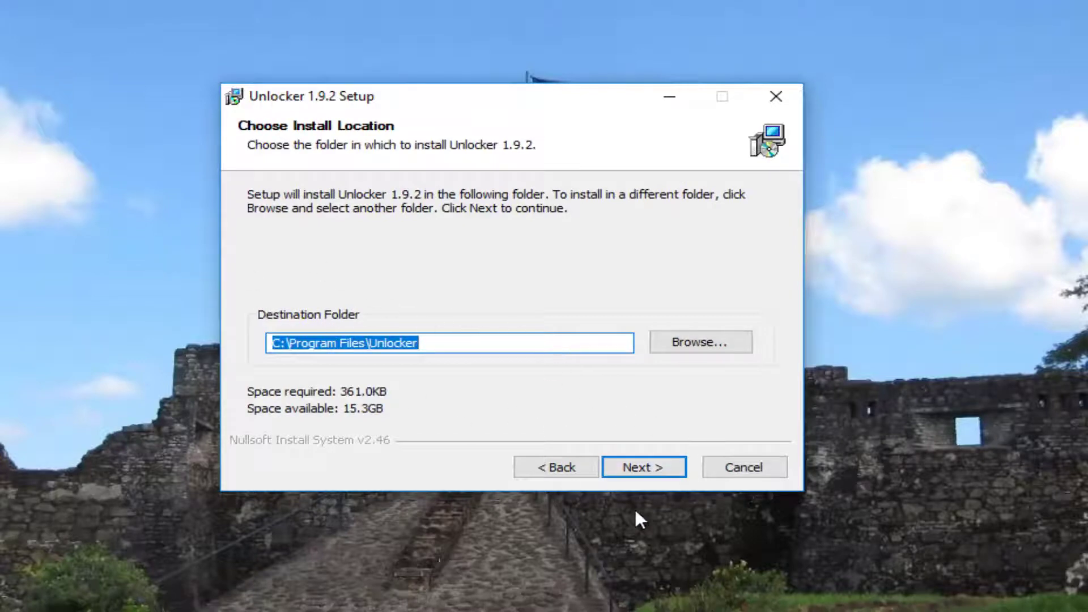
Keep the default install folder C:\Program Files\Unlocker and continue
click(645, 459)
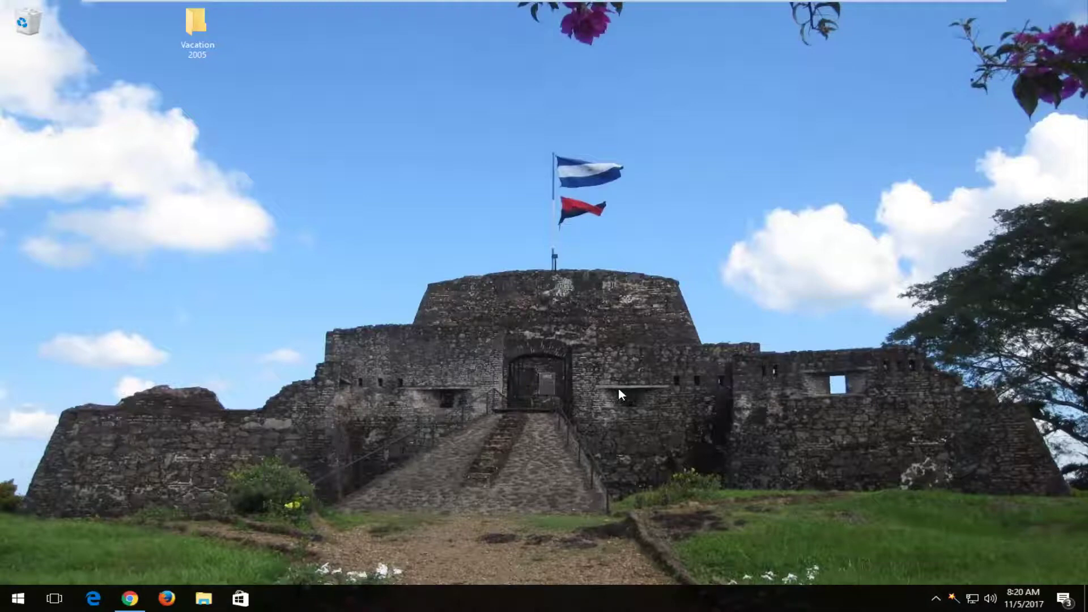
Search the Start menu for 'unlocker', launch it, and allow the UAC prompt
click(18, 599)
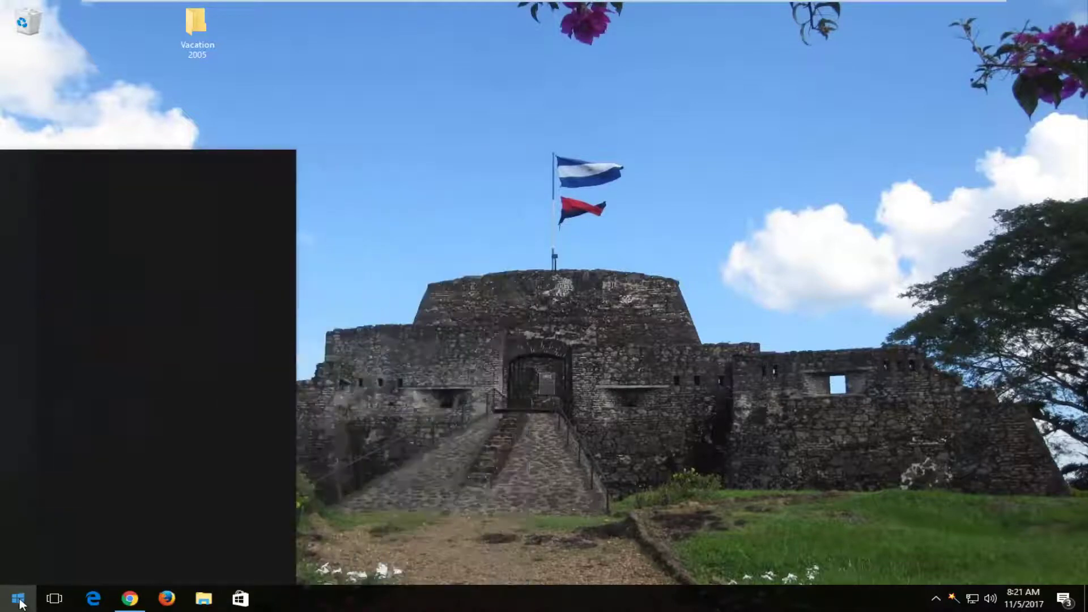
text(unlocker)
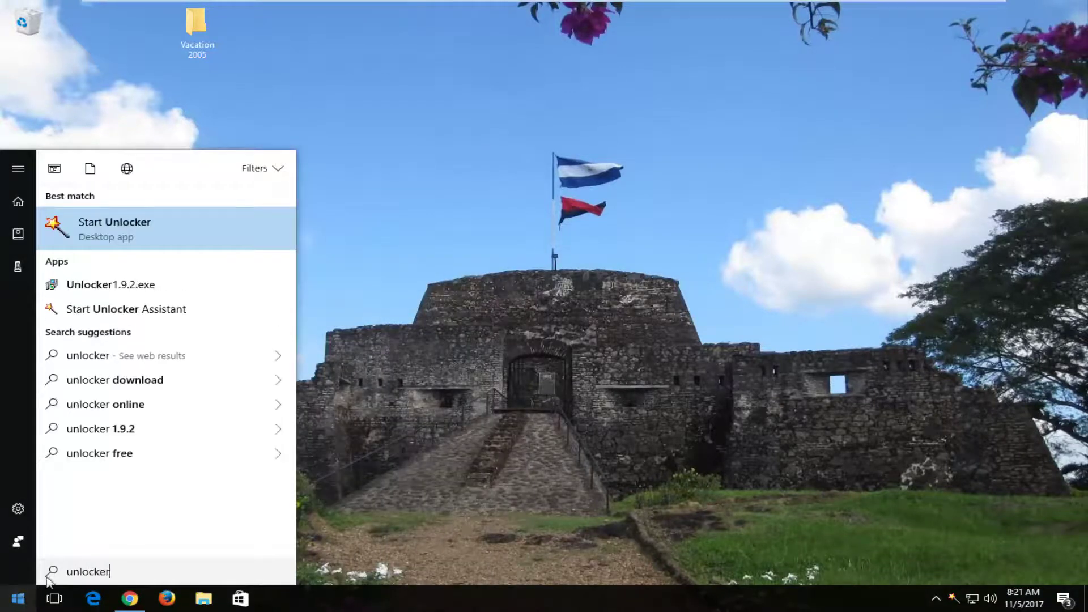
click(141, 235)
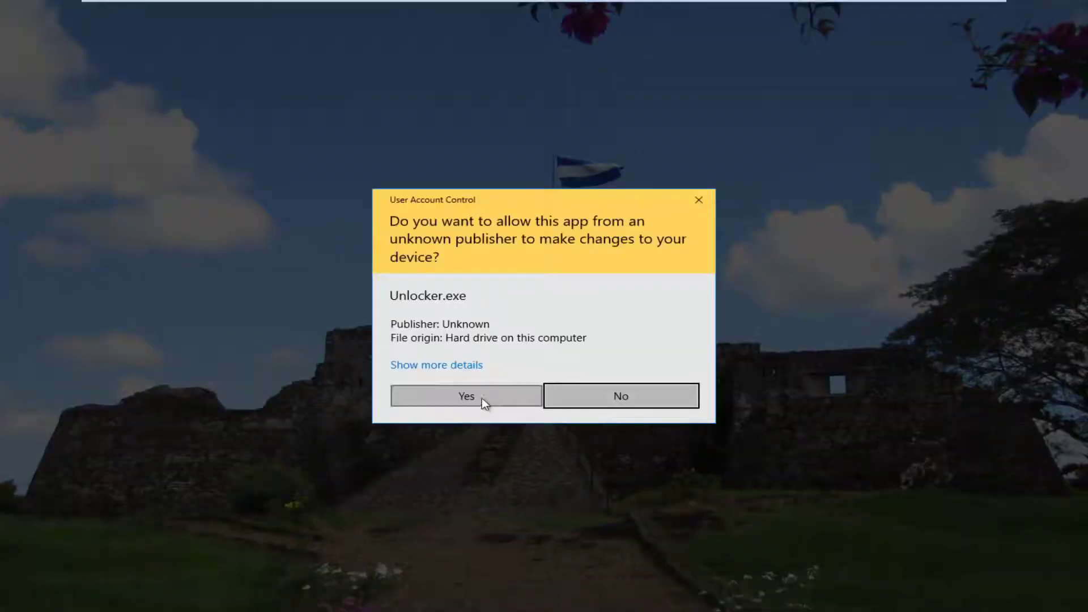
click(482, 398)
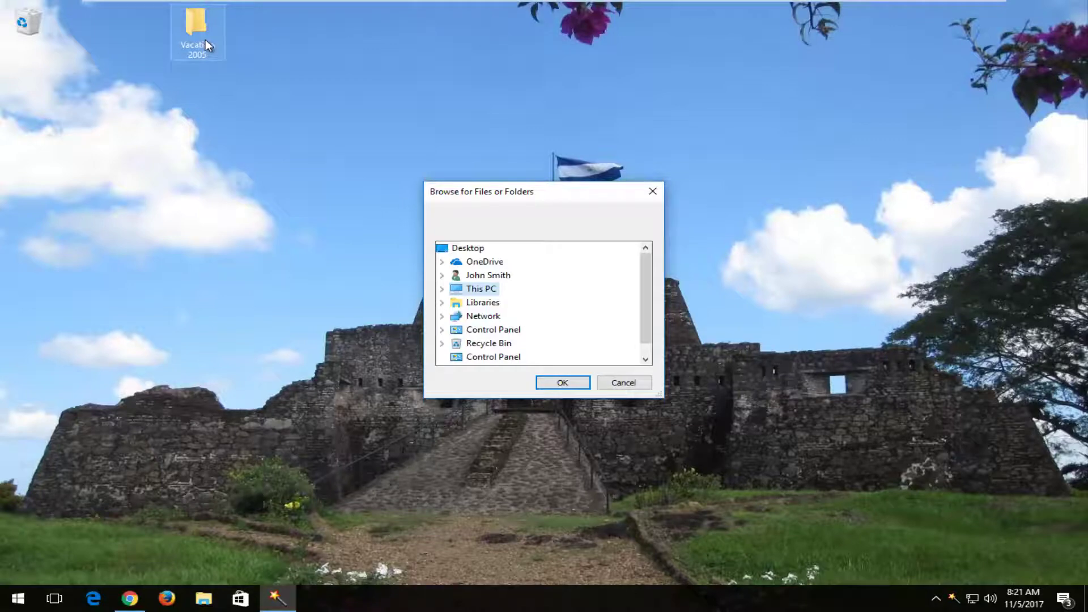
scroll(648, 326, down, 1)
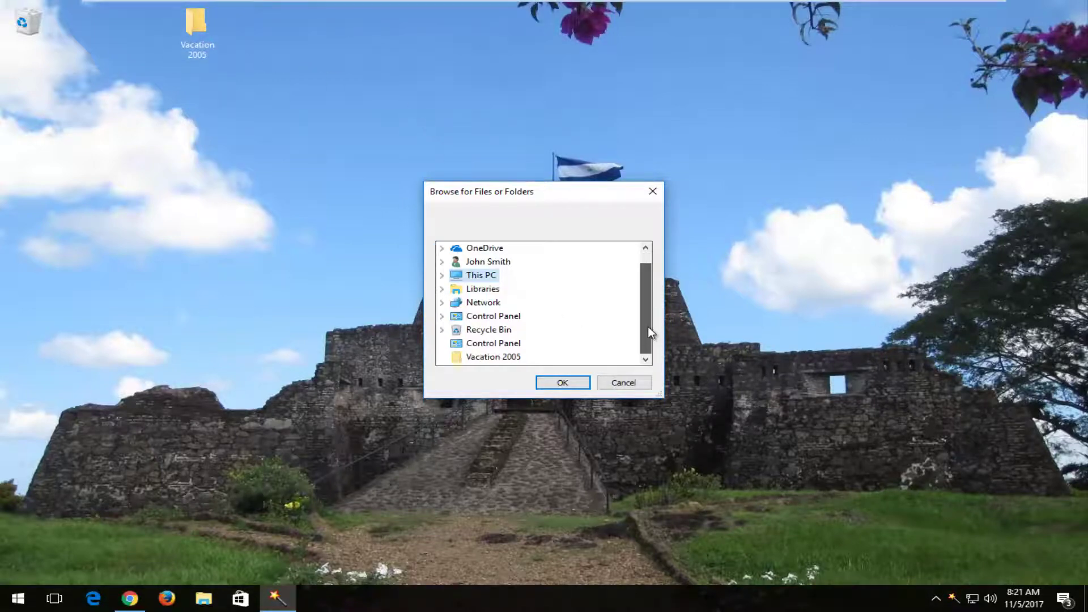
Select the Vacation 2005 folder under Desktop in the browse tree and confirm it
drag(648, 327, 646, 276)
click(468, 248)
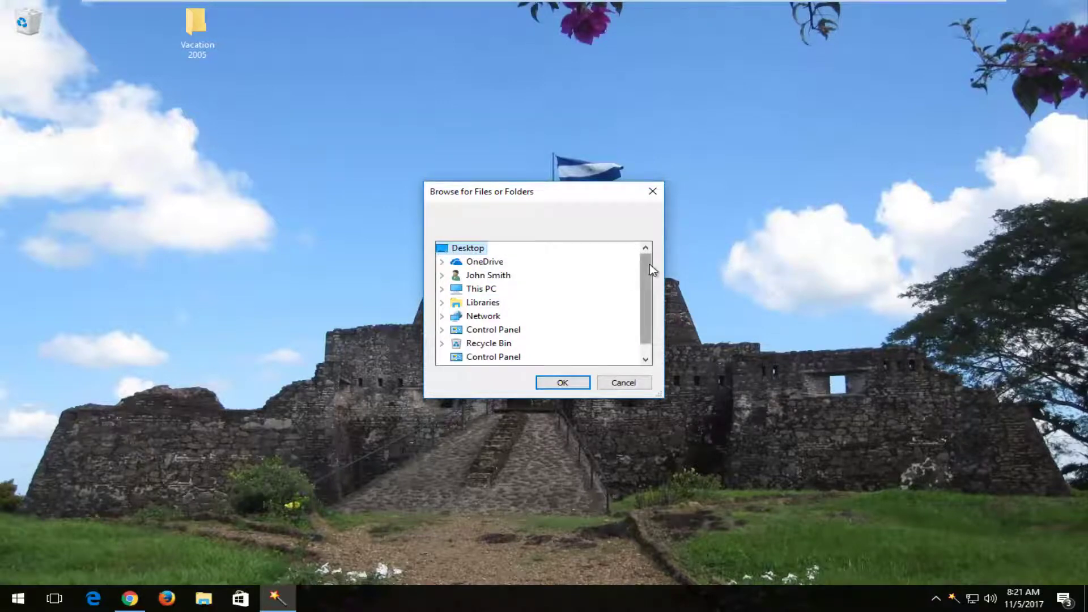
drag(650, 270, 651, 304)
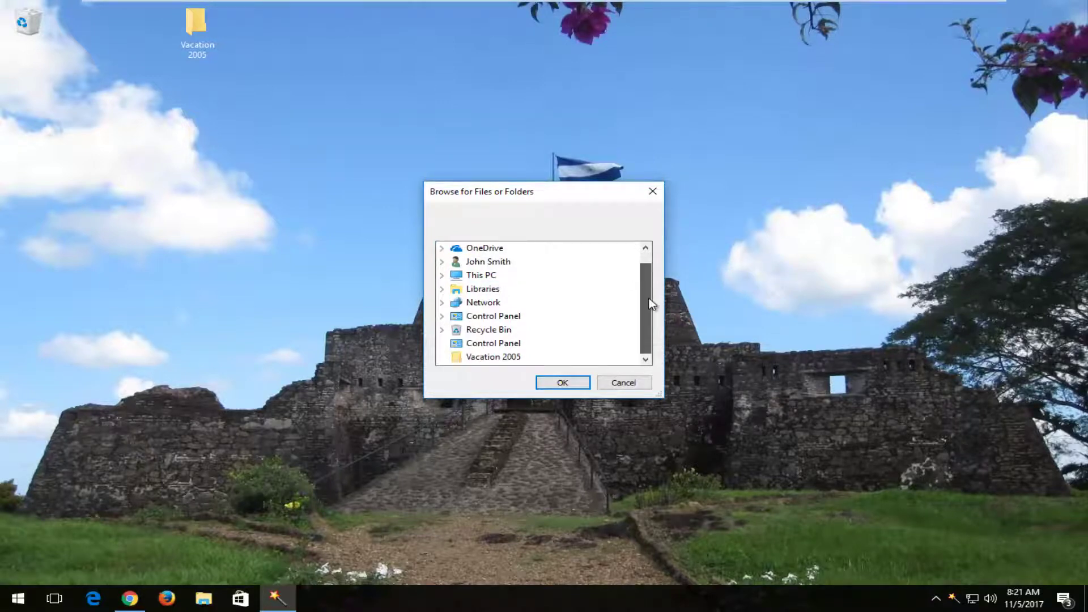
click(443, 277)
scroll(485, 316, down, 1)
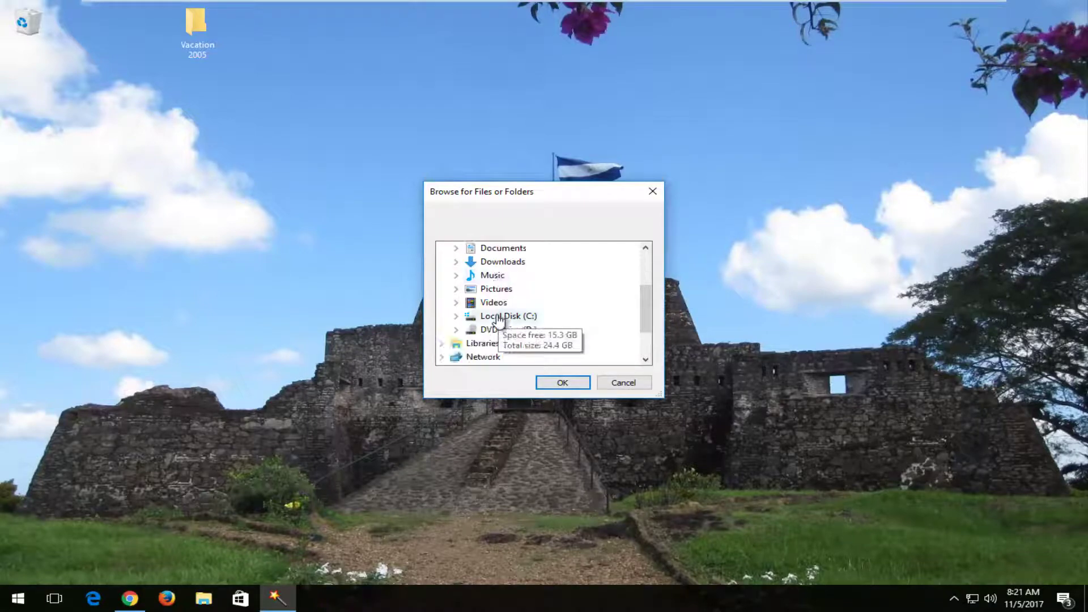
scroll(499, 328, up, 2)
click(443, 290)
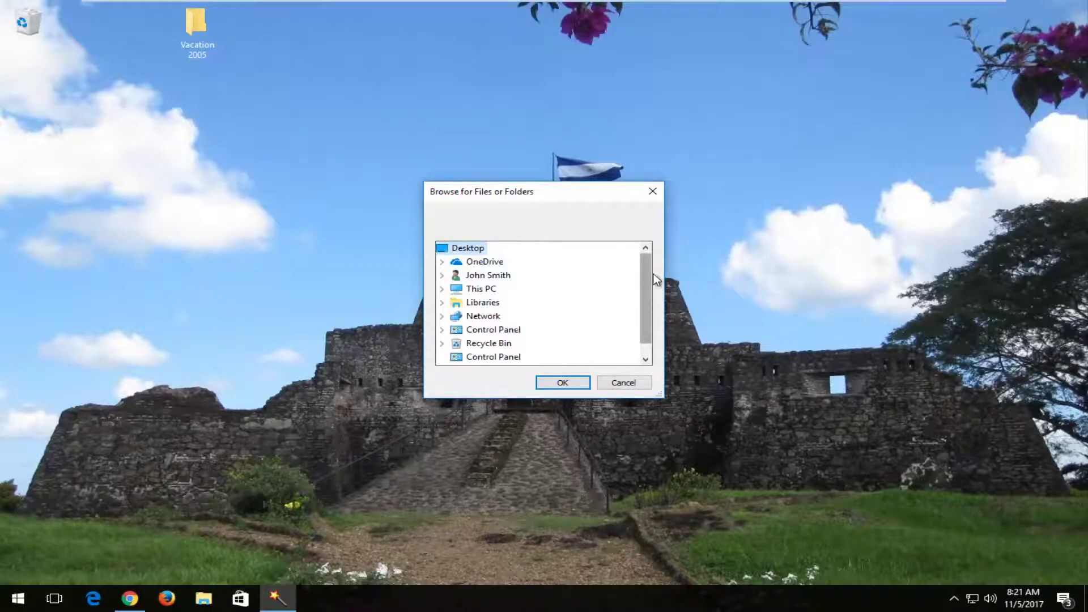
scroll(651, 274, down, 1)
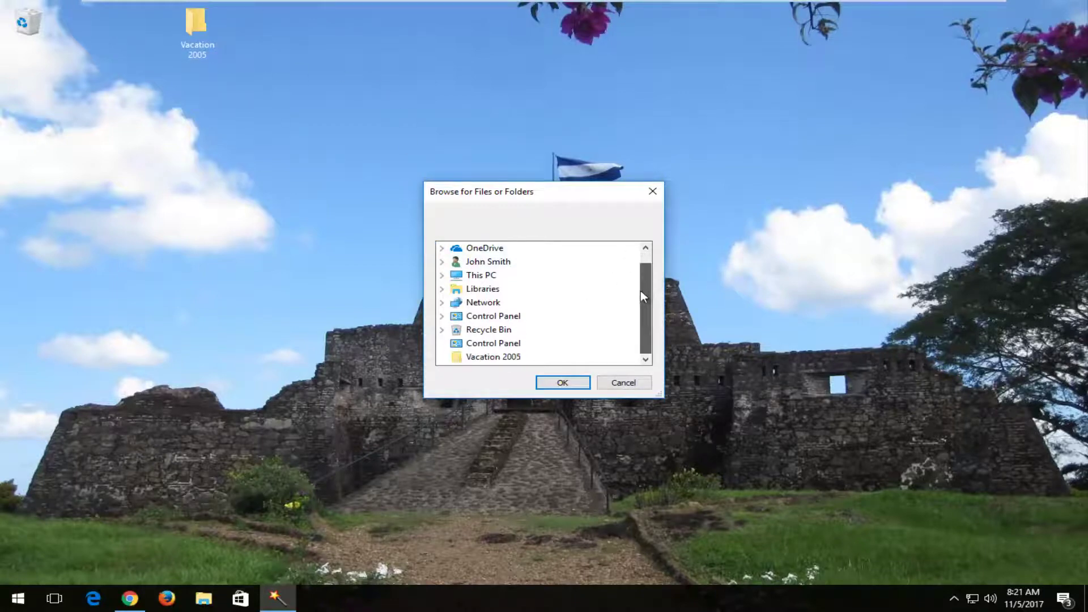
click(464, 360)
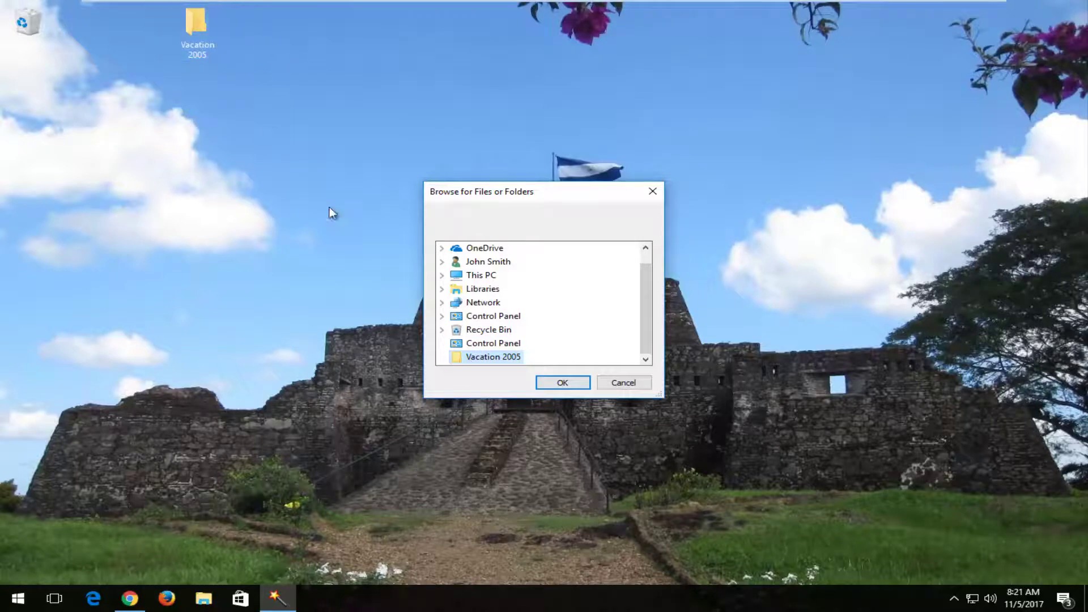
click(558, 383)
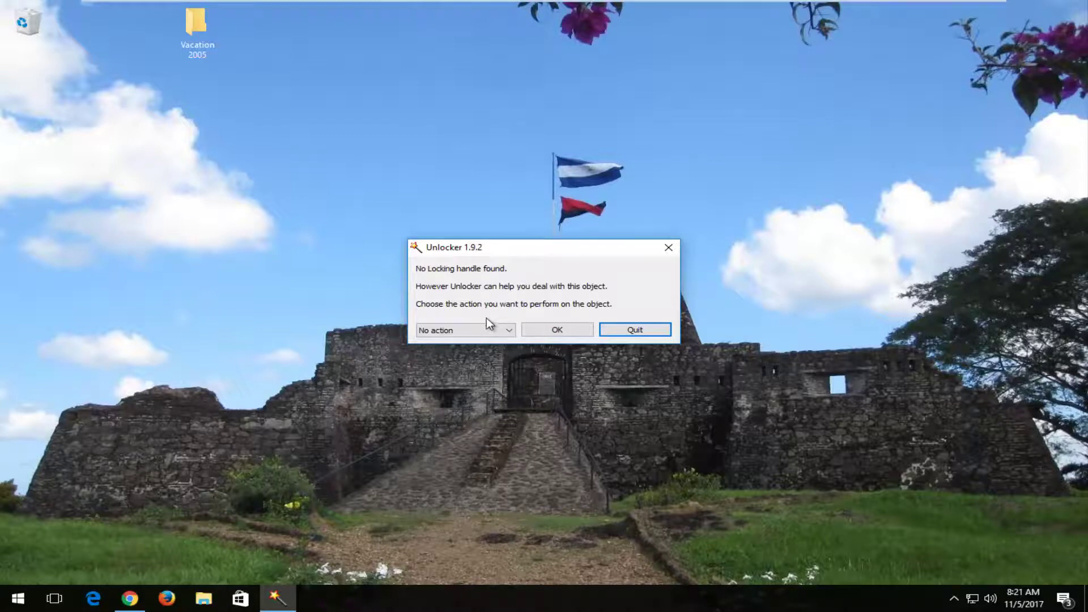
Try the Delete and Move actions, cancelling the Move folder destination prompt
click(504, 330)
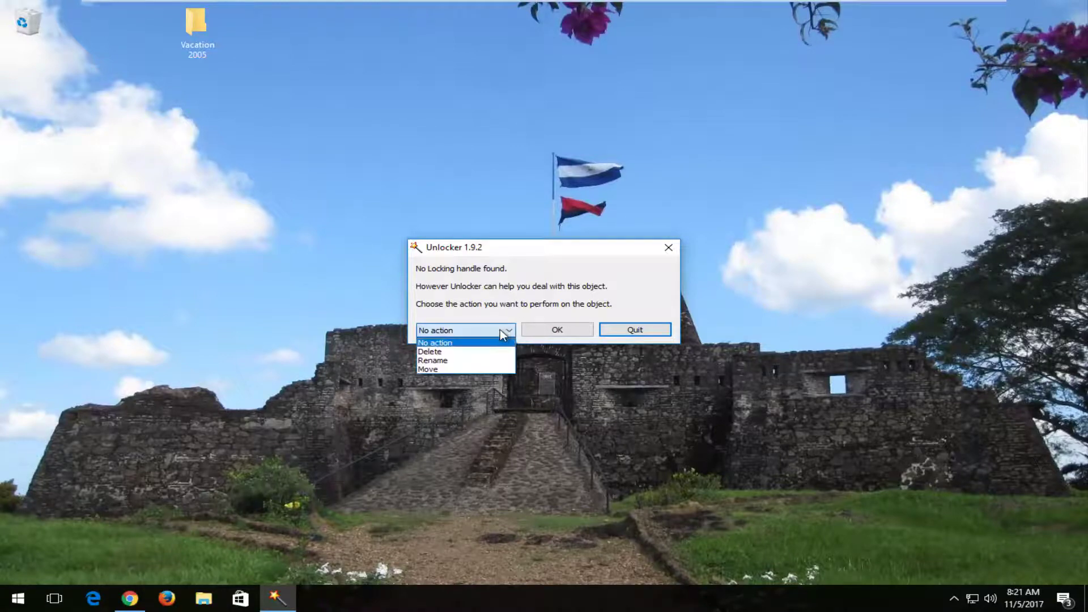
click(435, 351)
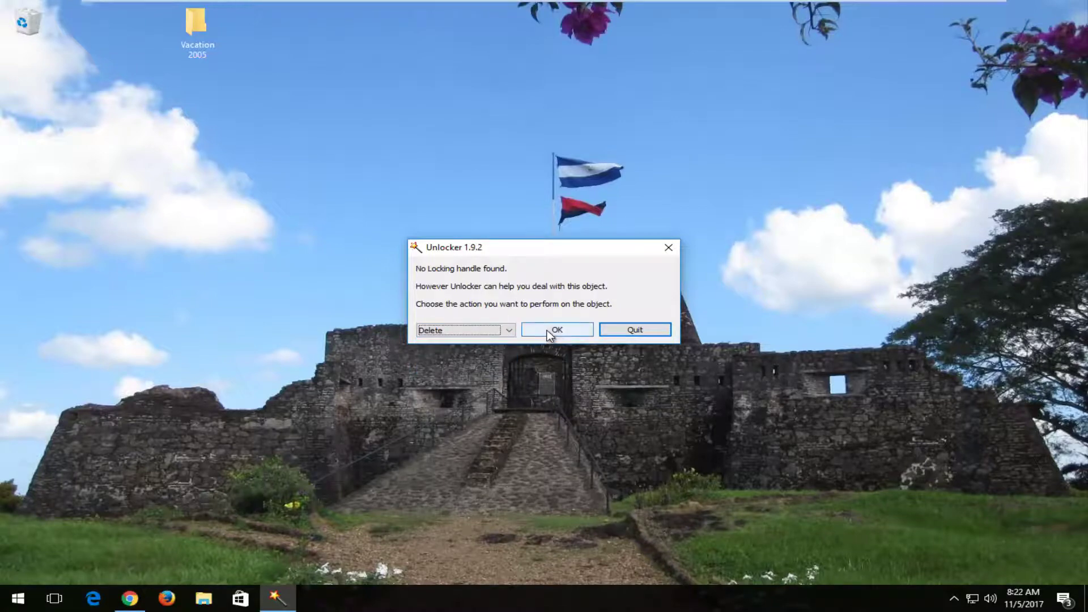
click(508, 332)
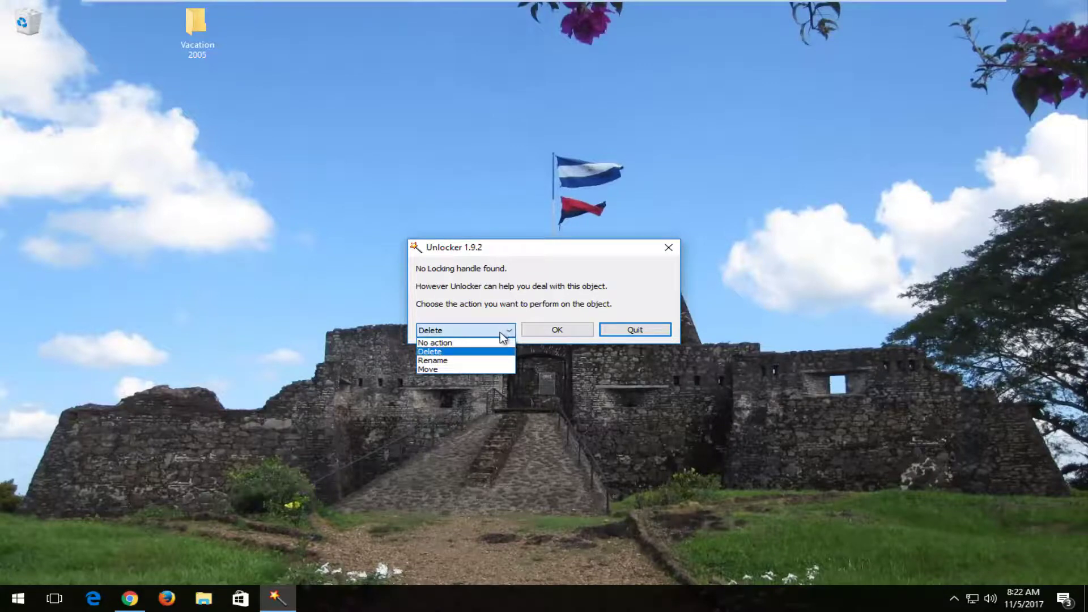
click(450, 367)
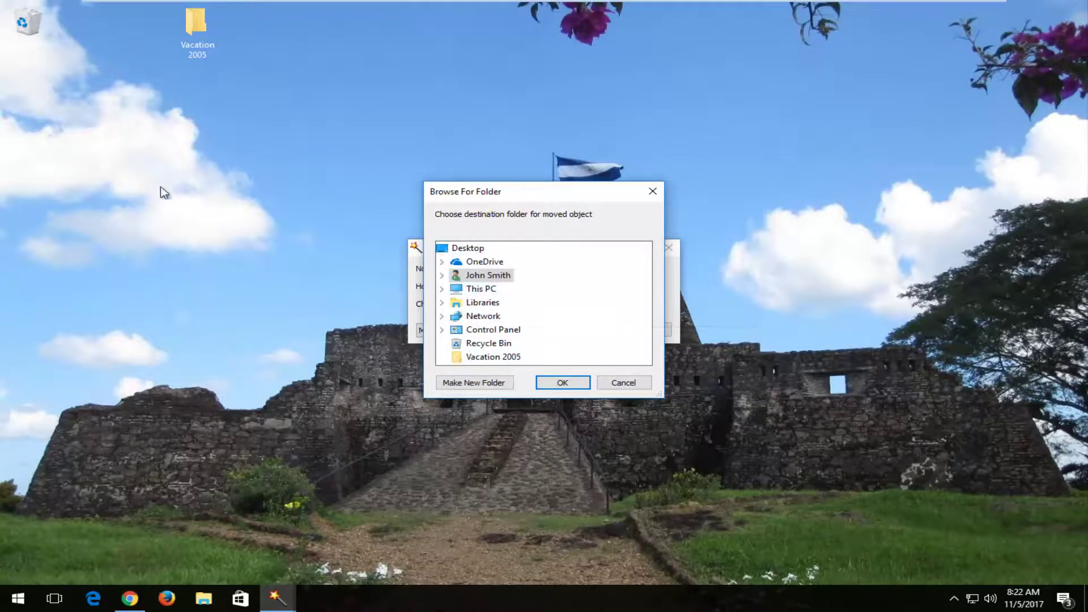
click(616, 383)
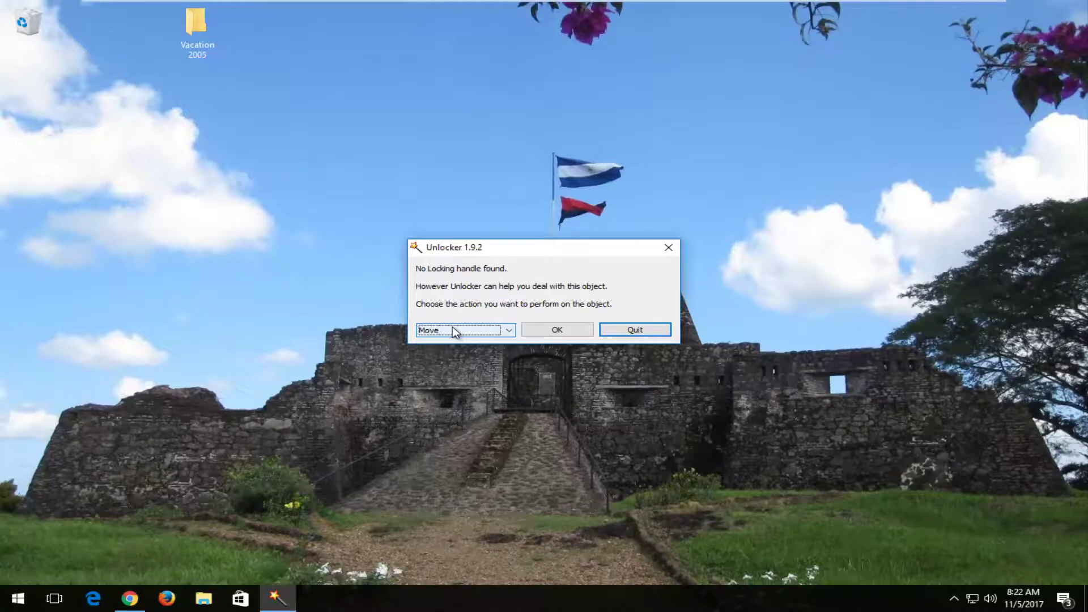
Reselect Delete, run it, and dismiss the Success message
click(453, 330)
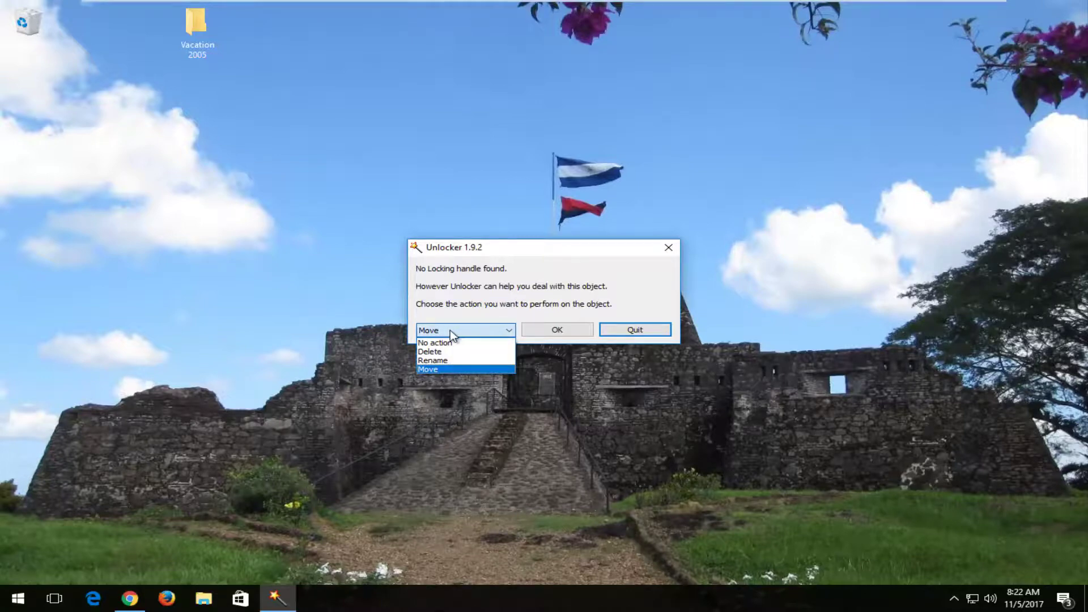
click(433, 352)
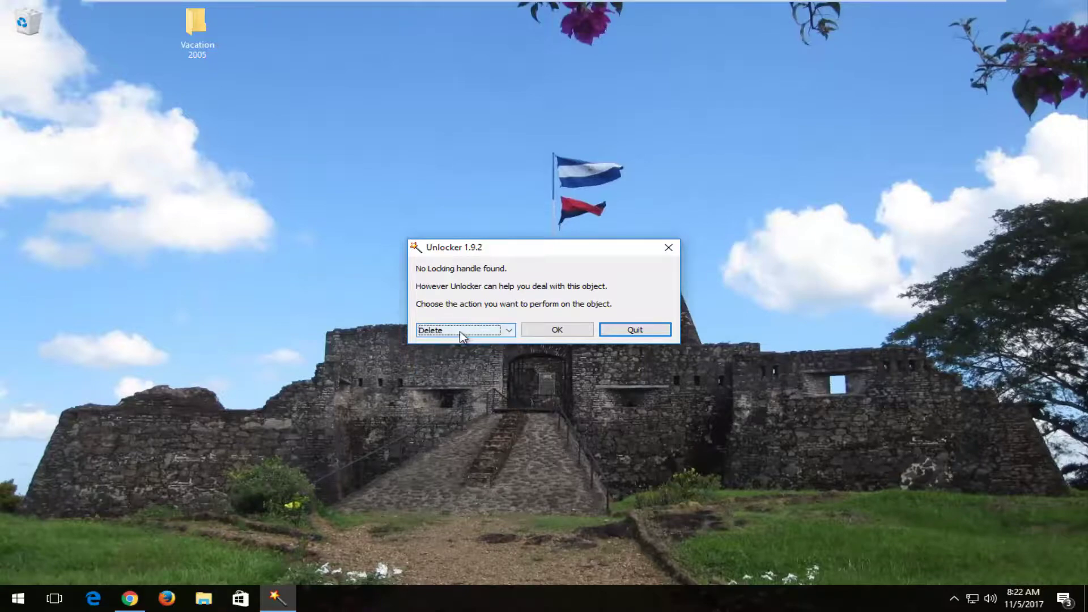
click(557, 332)
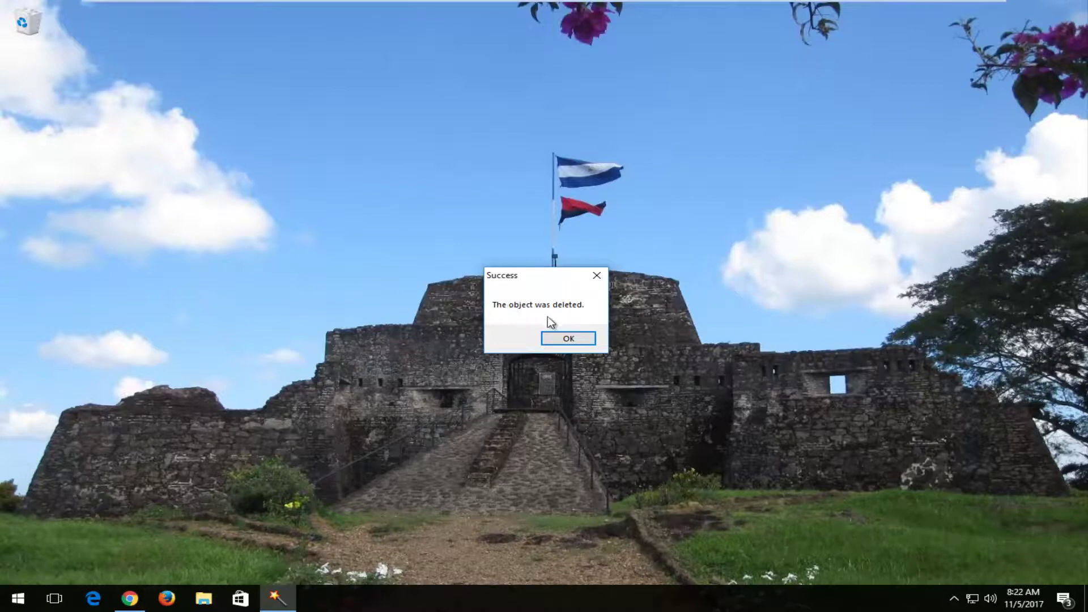
click(576, 341)
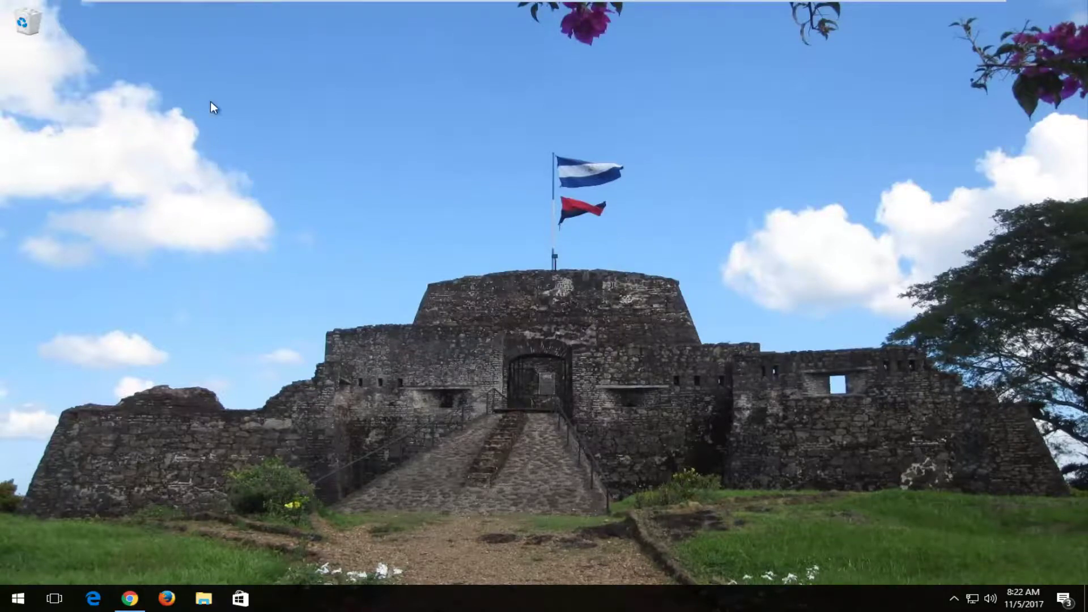
click(7, 603)
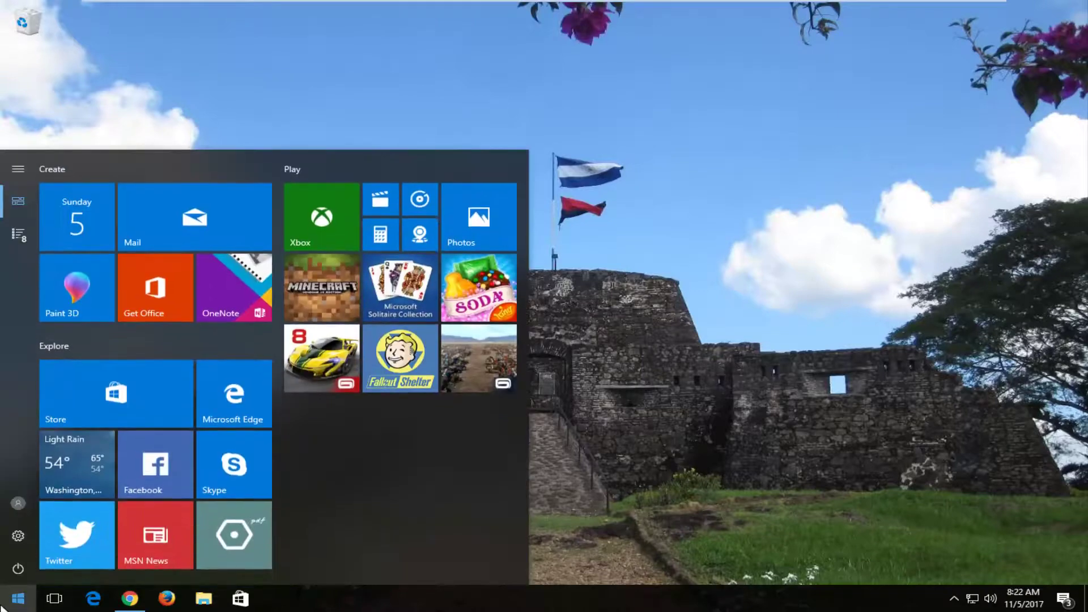
text(programs and)
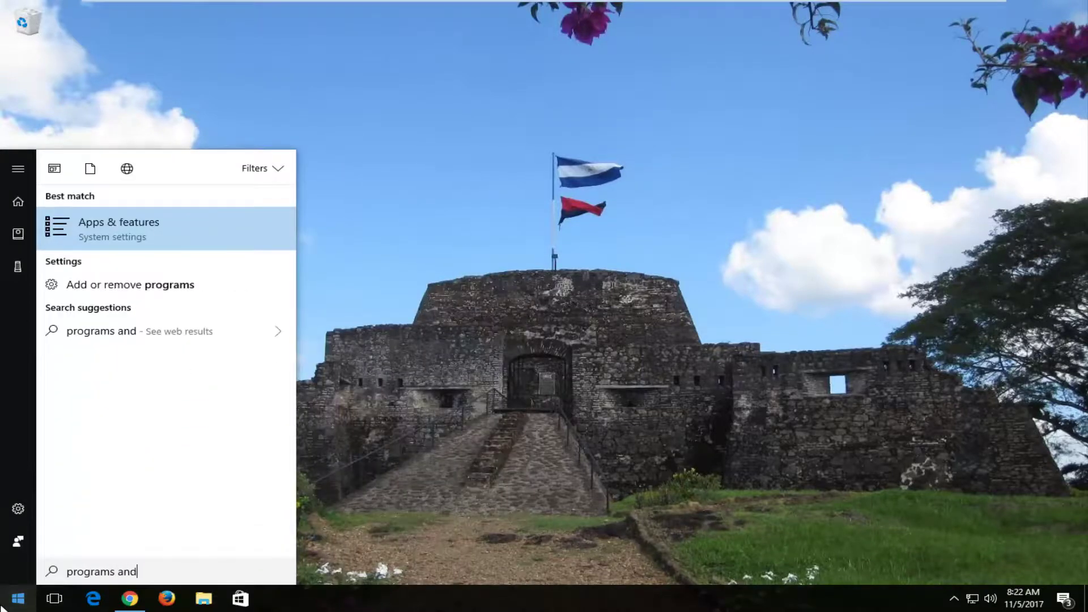
text( features)
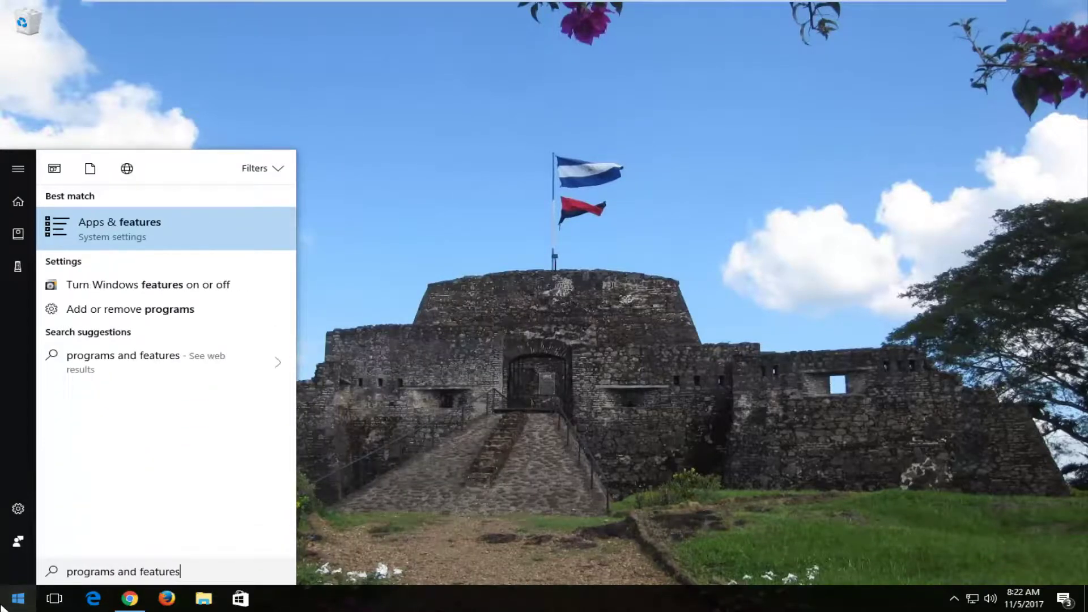
click(120, 309)
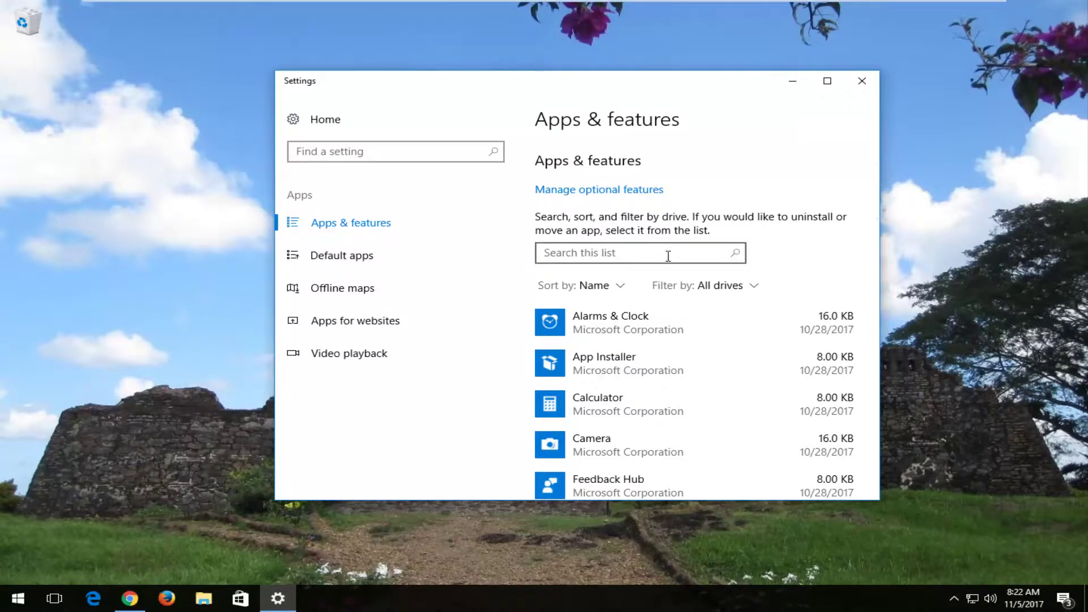
scroll(666, 298, down, 2)
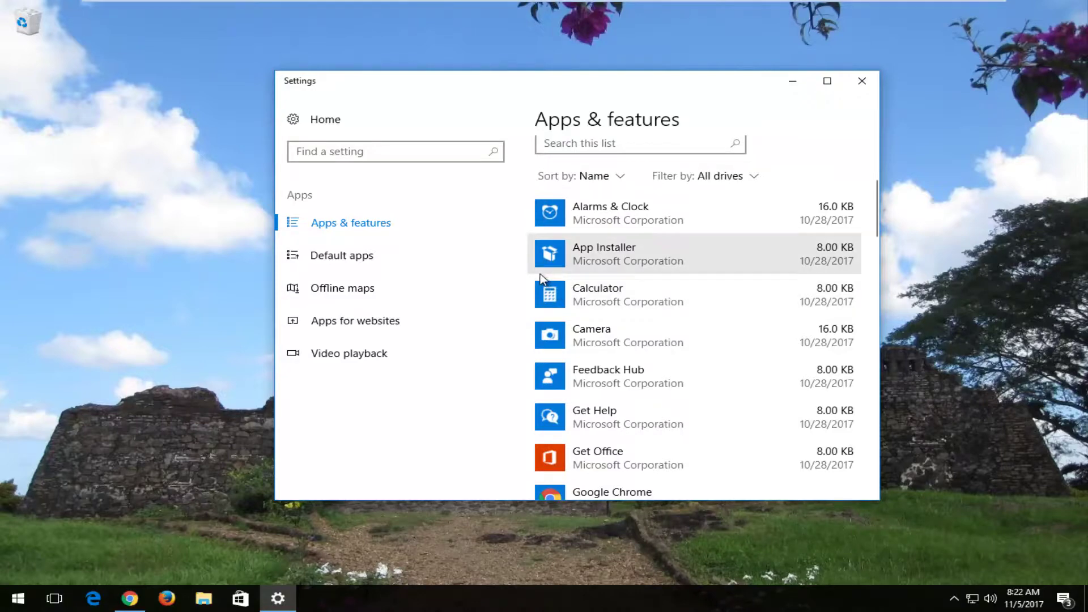
click(861, 78)
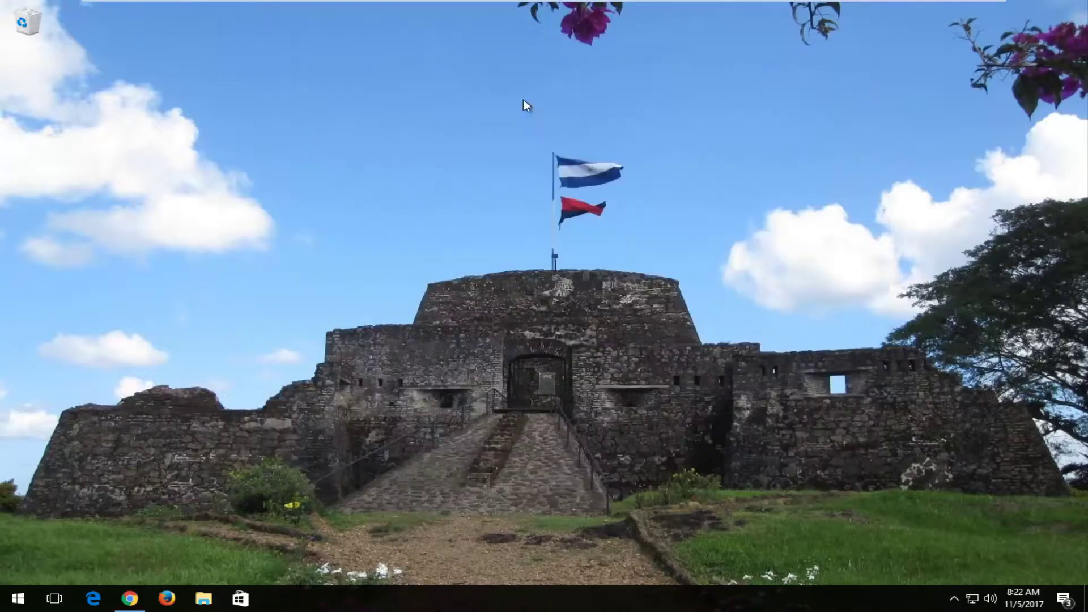